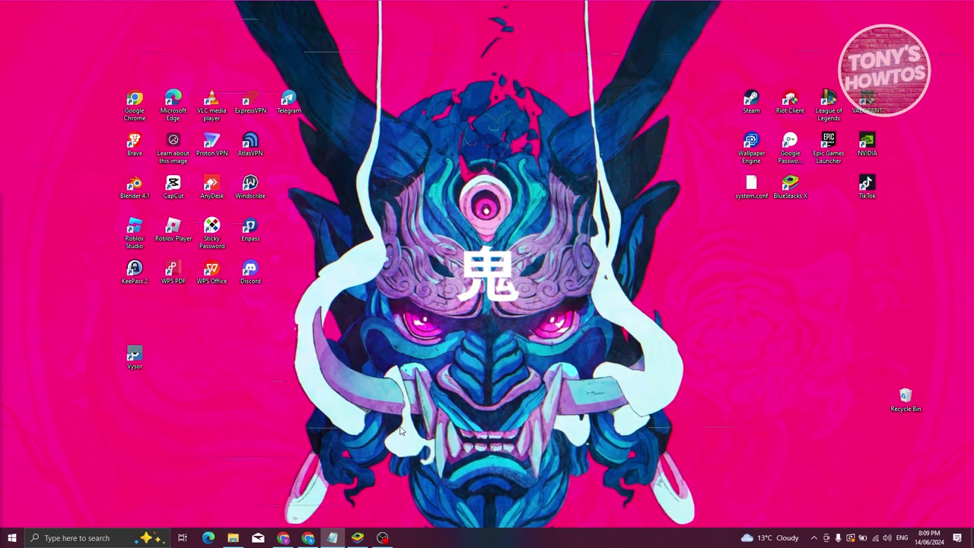
# Restore Chrome and search 'tiktok' in a new tab
pyautogui.click(308, 538)
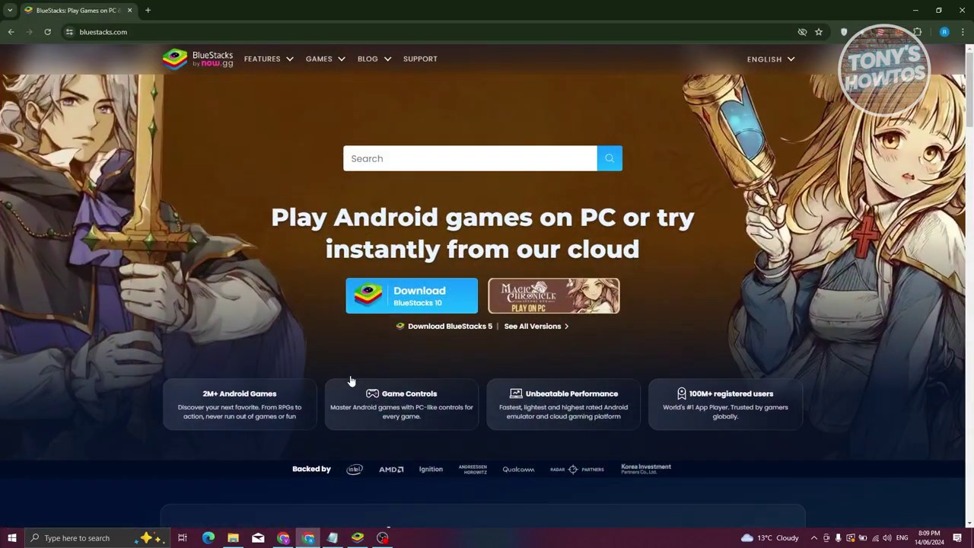
pyautogui.click(149, 10)
pyautogui.write('tiktok')
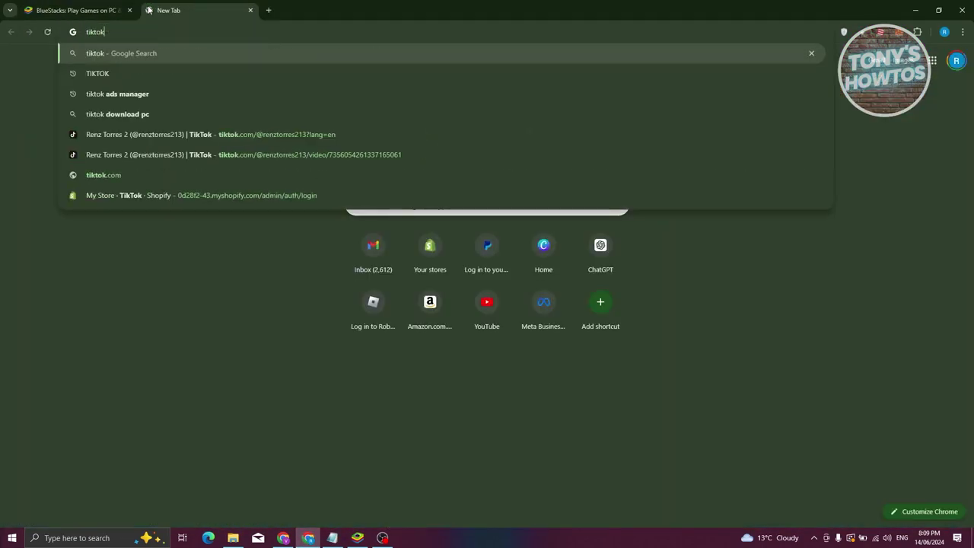
pyautogui.press('Return')
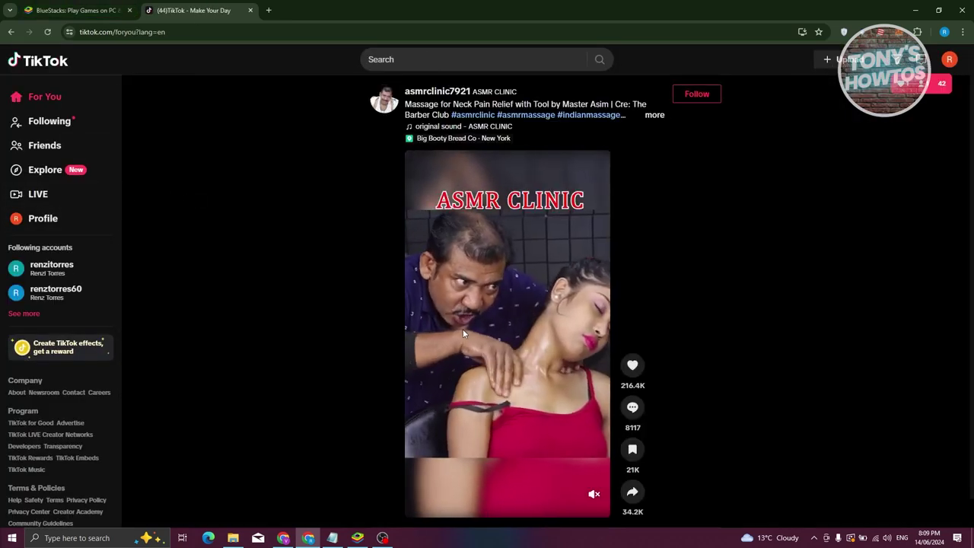
# Return to the bluestacks.com tab, close the TikTok tab and minimize Chrome
pyautogui.click(98, 8)
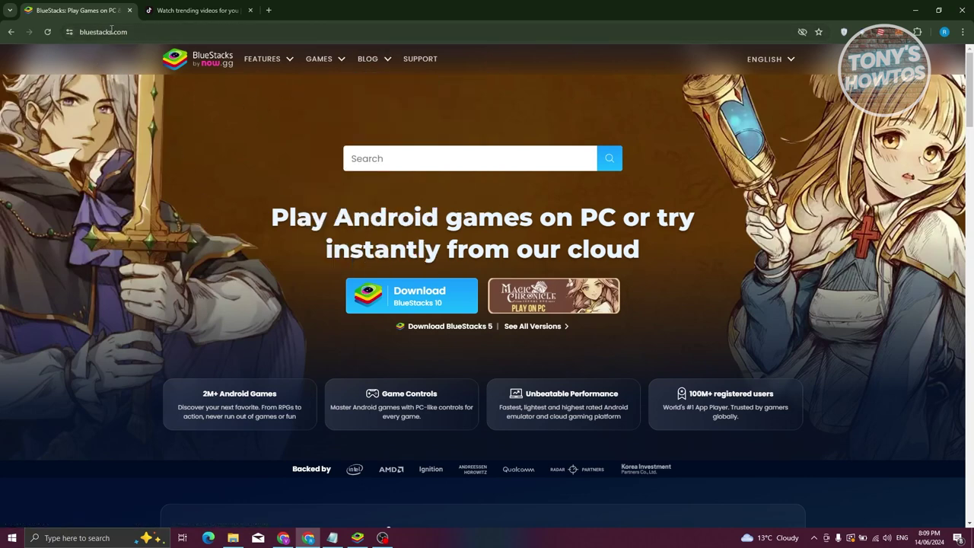
pyautogui.click(250, 10)
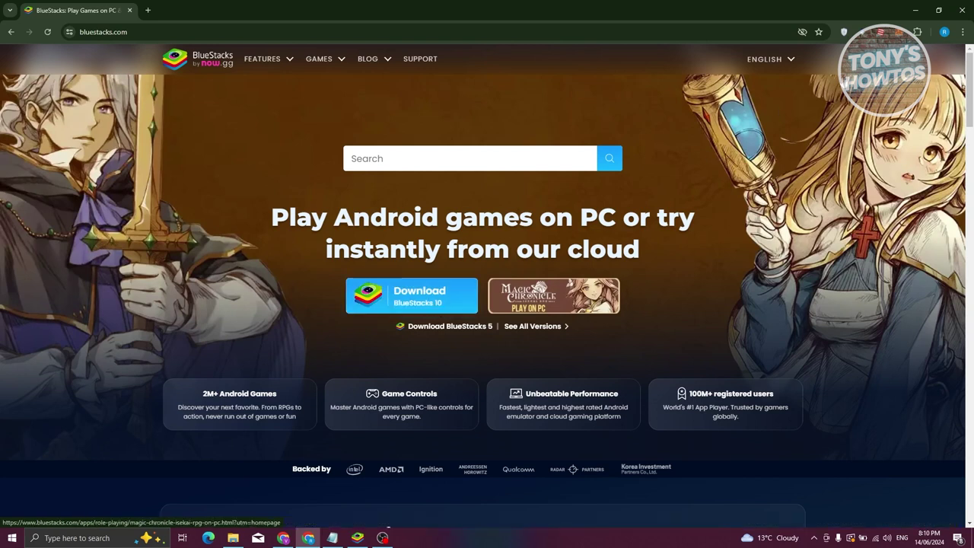
pyautogui.click(917, 11)
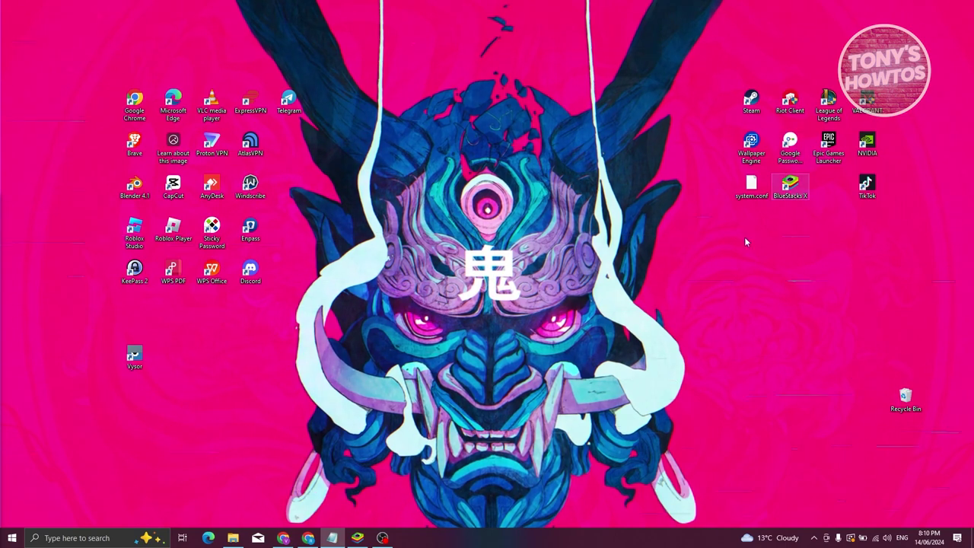
# Start BlueStacks App Player from the taskbar launcher and open the System apps folder
pyautogui.click(357, 538)
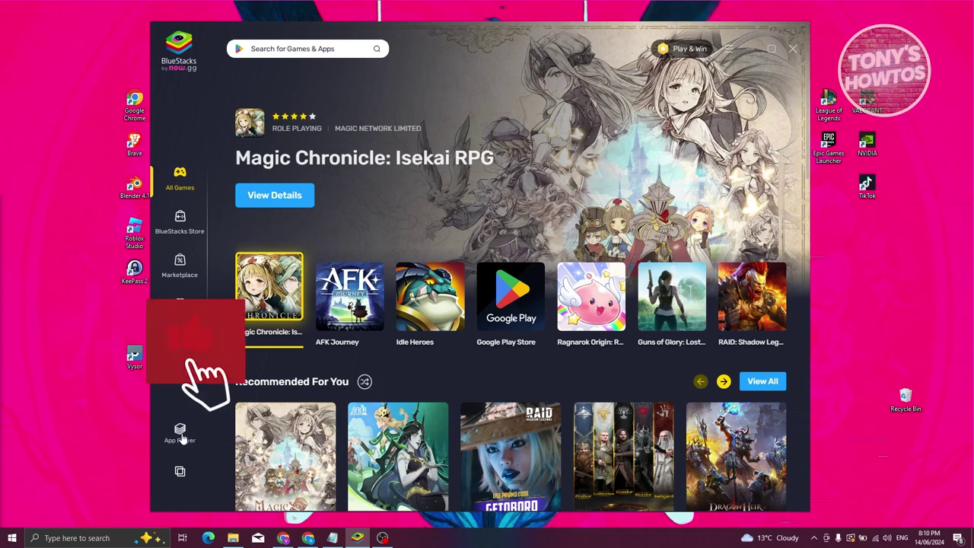
pyautogui.click(182, 434)
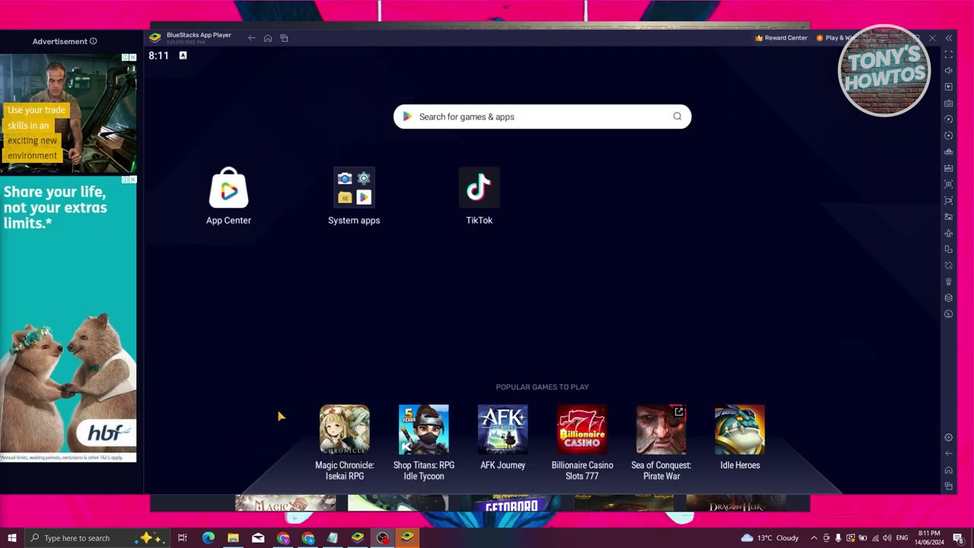
pyautogui.click(384, 202)
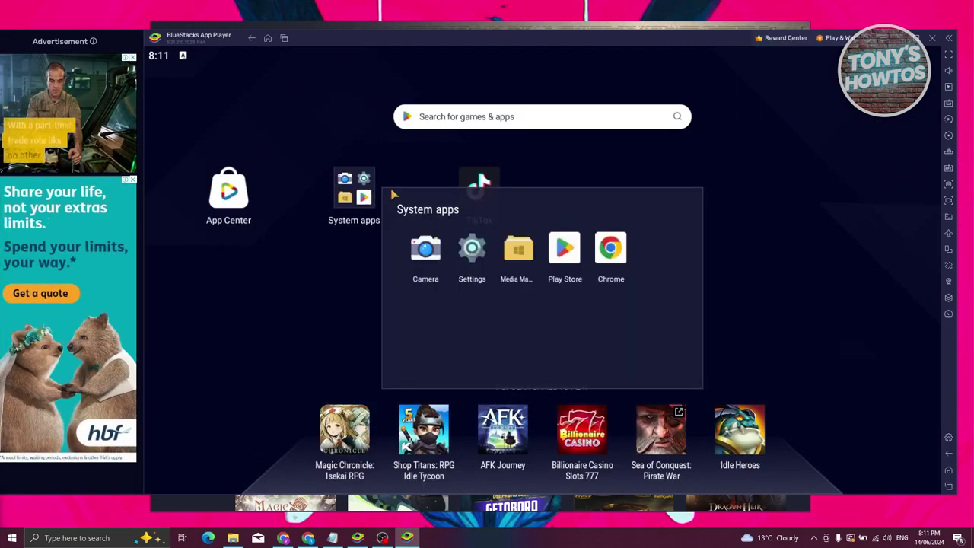
# Search the Play Store for 'tiko', confirm TikTok's listing shows it installed, then go Home
pyautogui.click(571, 257)
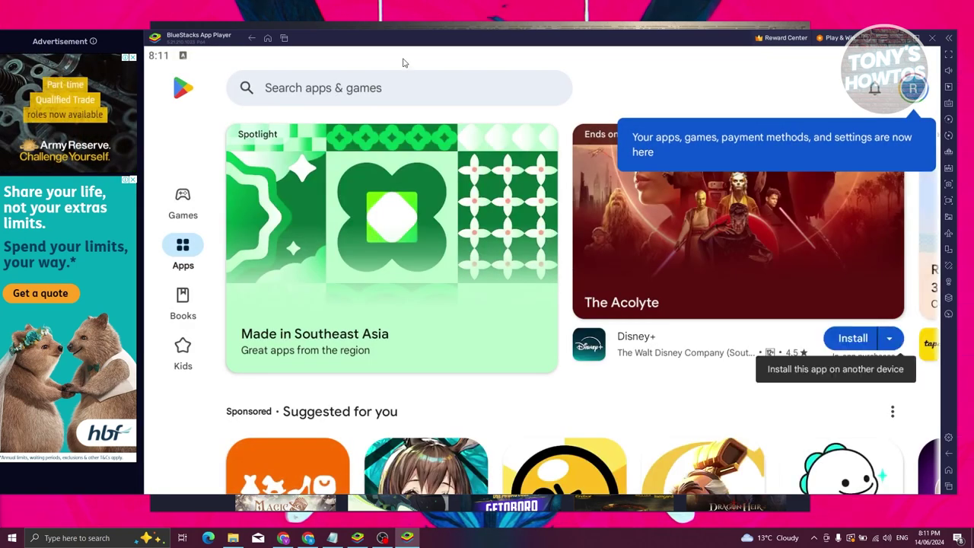
pyautogui.click(351, 89)
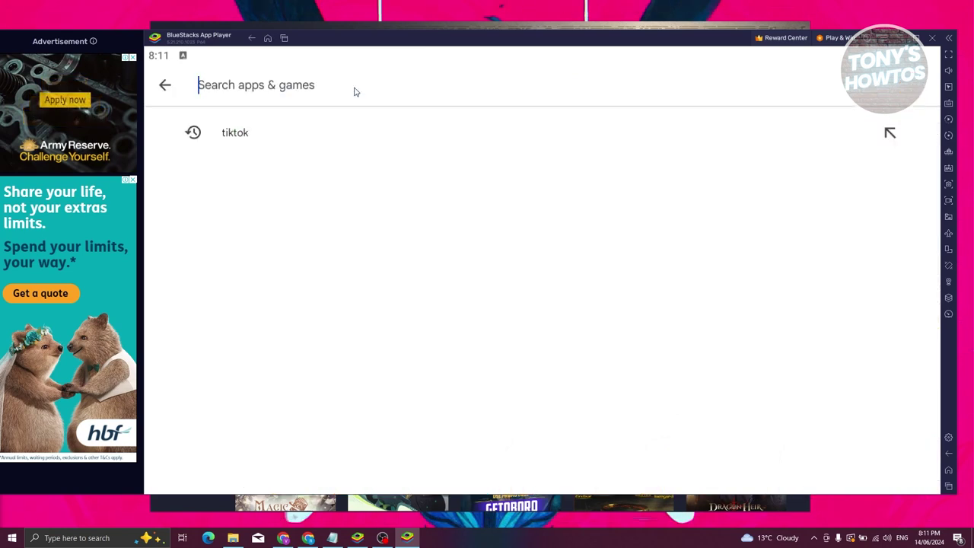
pyautogui.write('tiko')
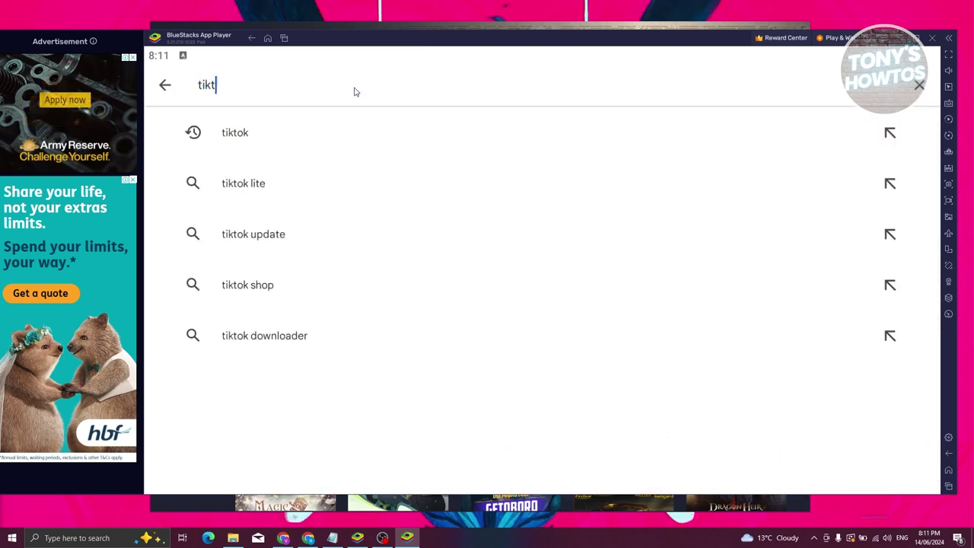
pyautogui.press('Return')
pyautogui.click(439, 298)
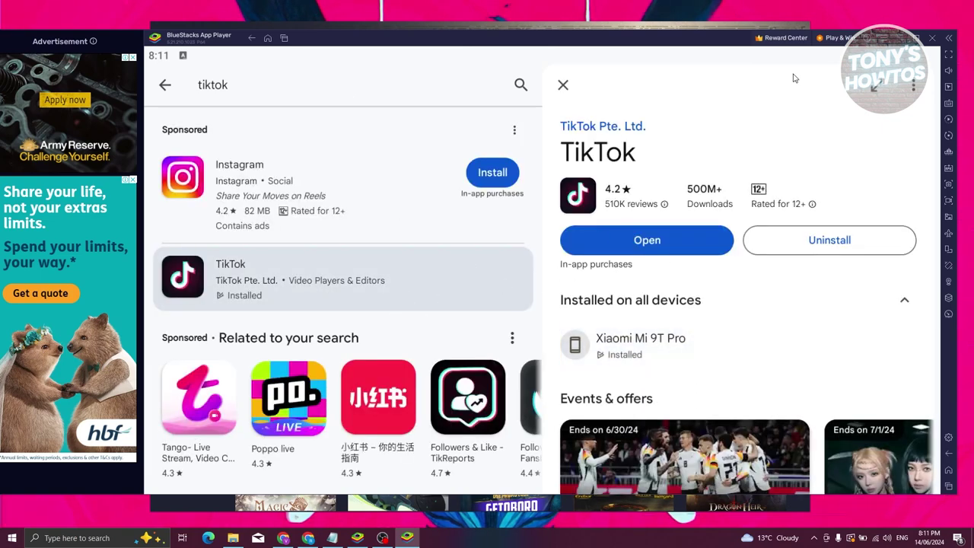
pyautogui.click(267, 39)
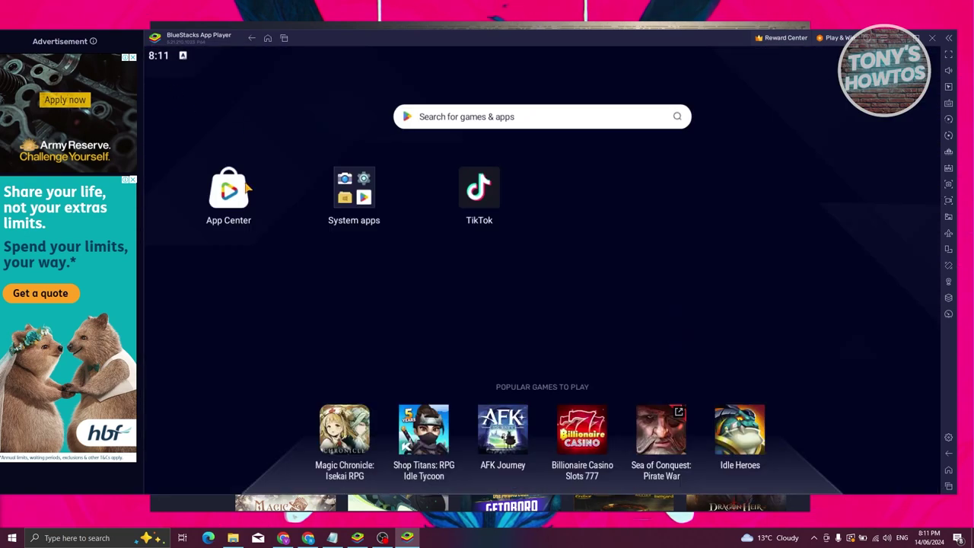
# Launch TikTok, back out of the accessibility settings, and go to the Profile tab
pyautogui.click(479, 187)
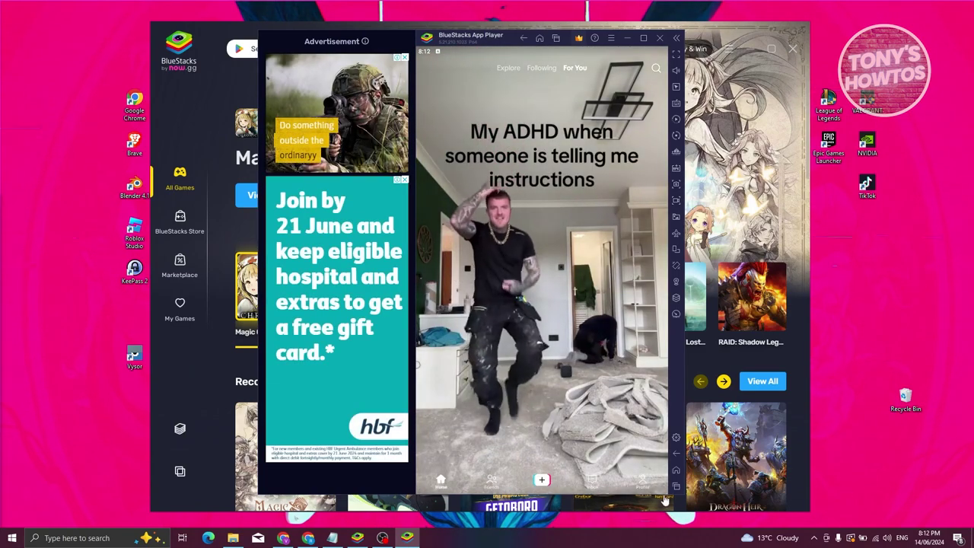
pyautogui.click(644, 475)
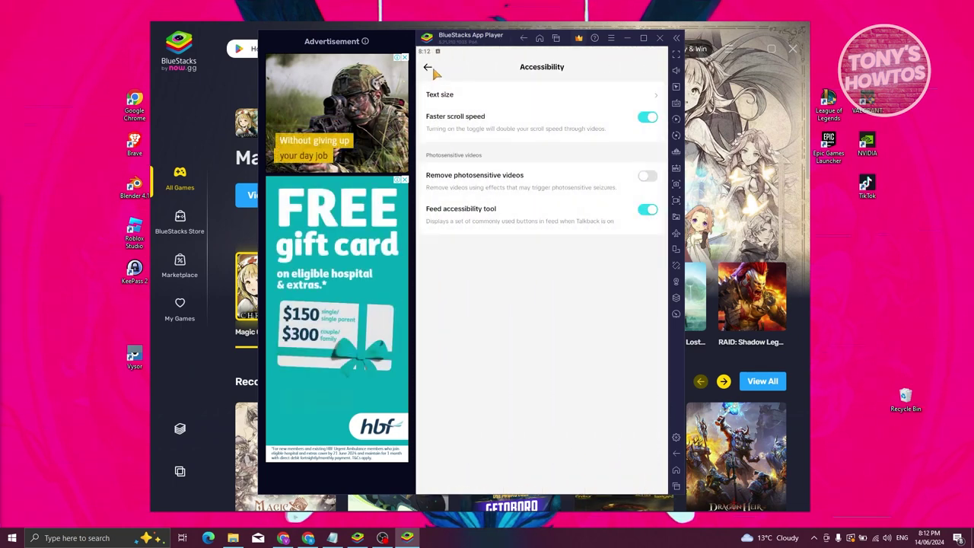
pyautogui.click(428, 67)
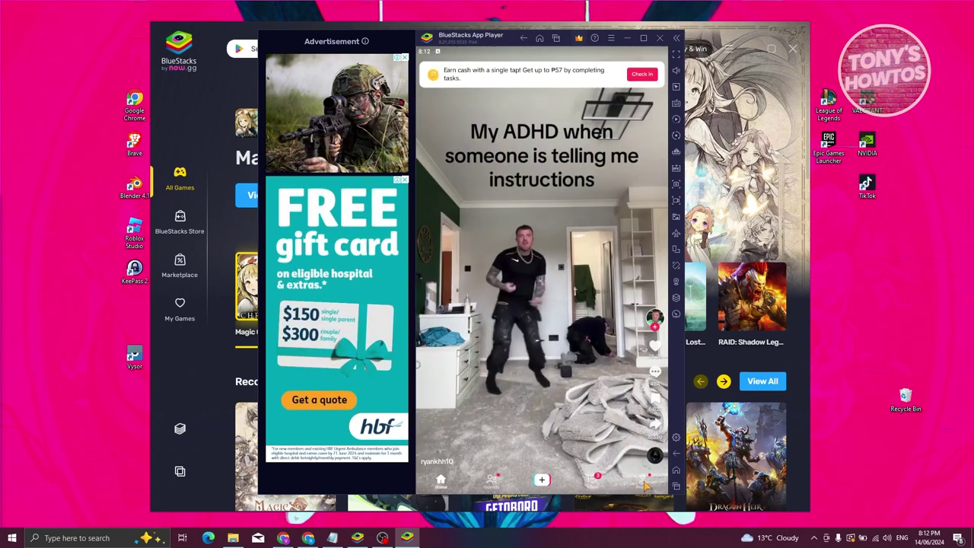
pyautogui.click(643, 478)
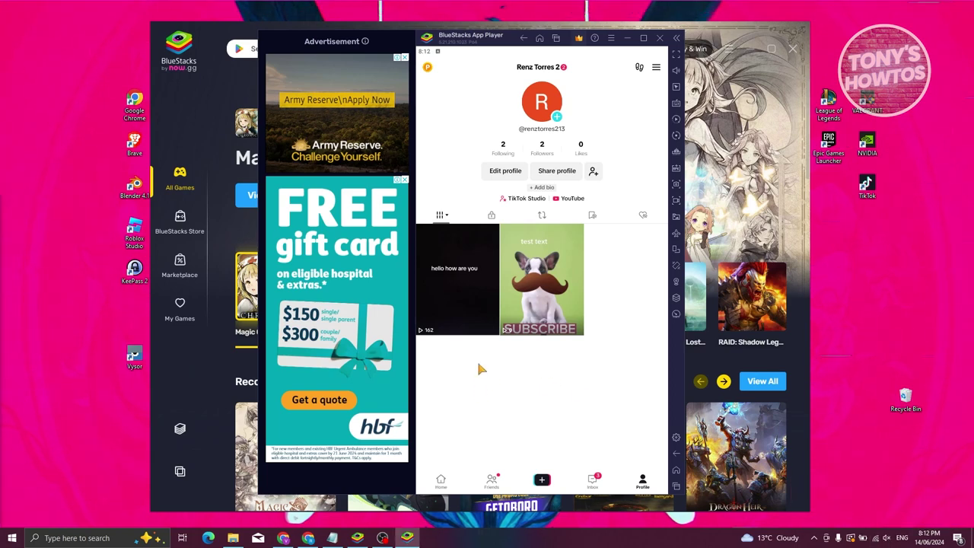
# Open Promote for the 'hello how are you' video, keeping More video views as the goal
pyautogui.click(459, 271)
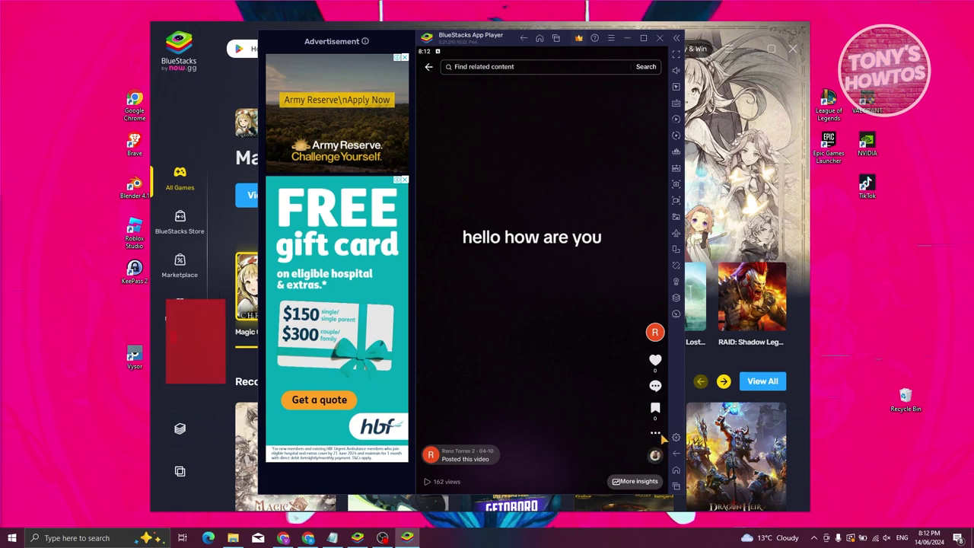
pyautogui.click(656, 436)
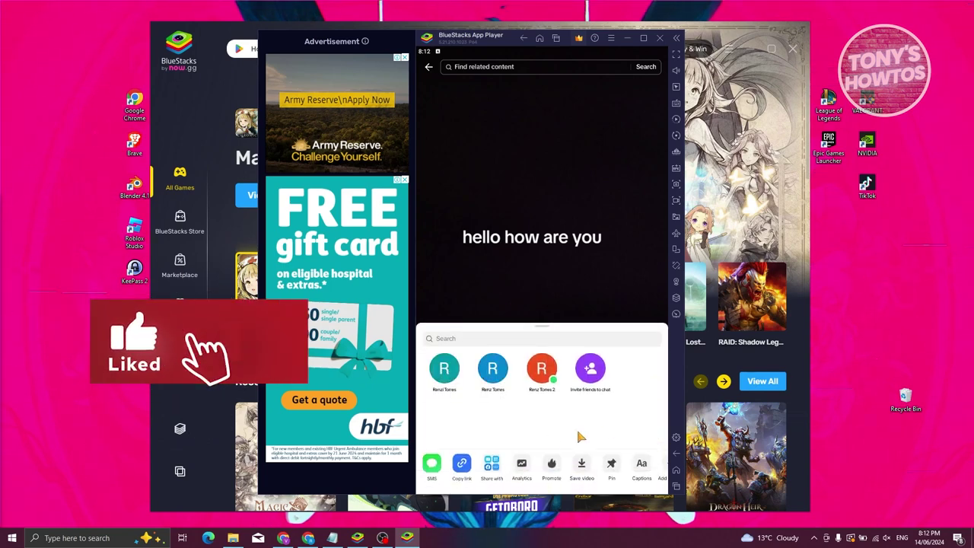
pyautogui.press('Escape')
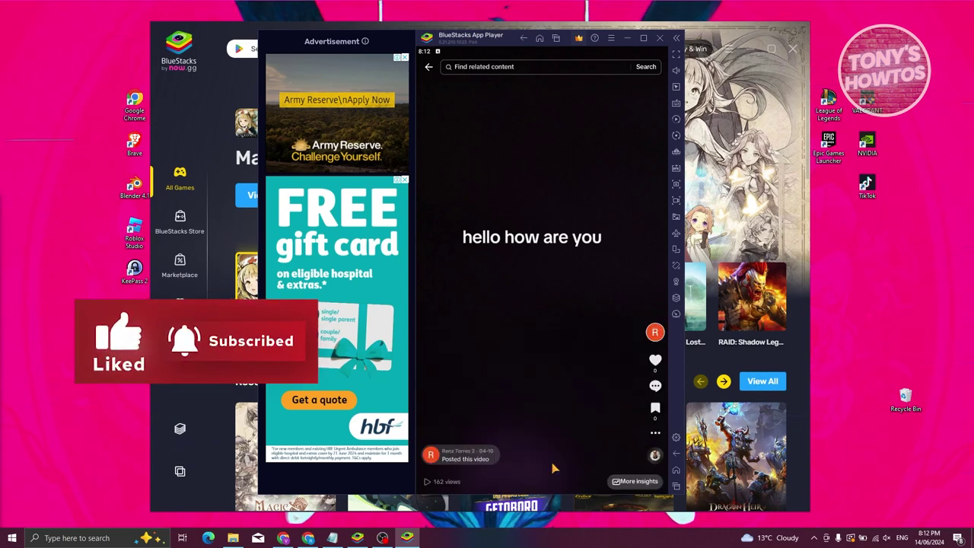
pyautogui.click(532, 237)
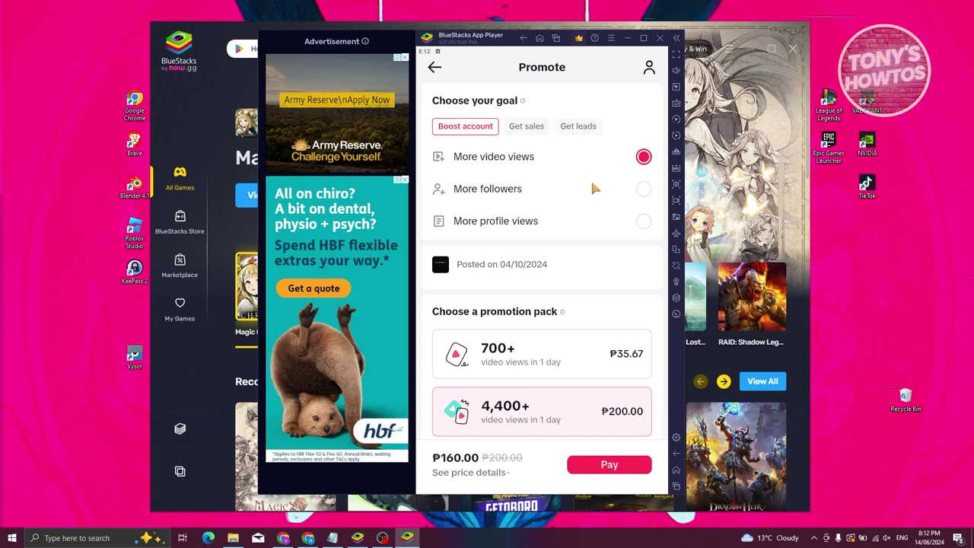
pyautogui.scroll(-3, 593, 191)
pyautogui.scroll(3, 472, 234)
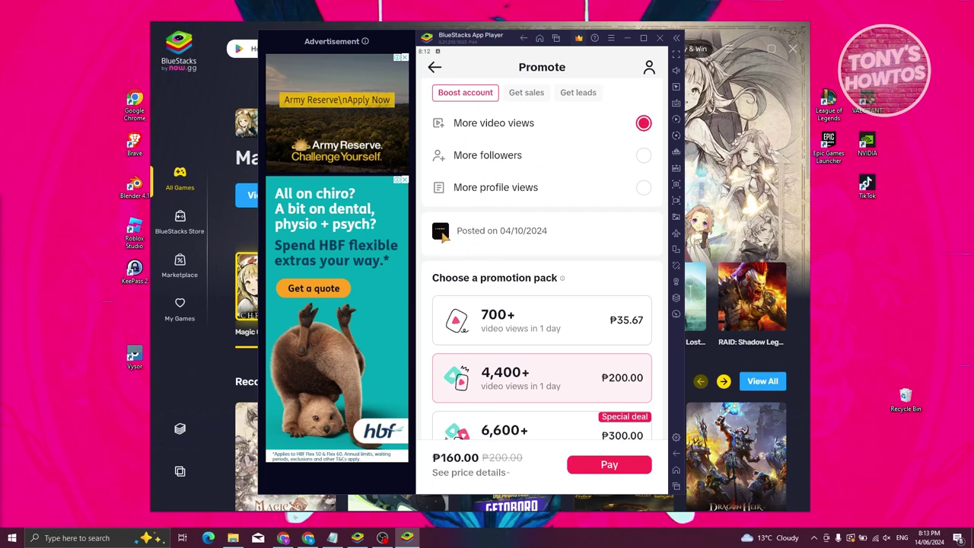
pyautogui.scroll(-3, 502, 221)
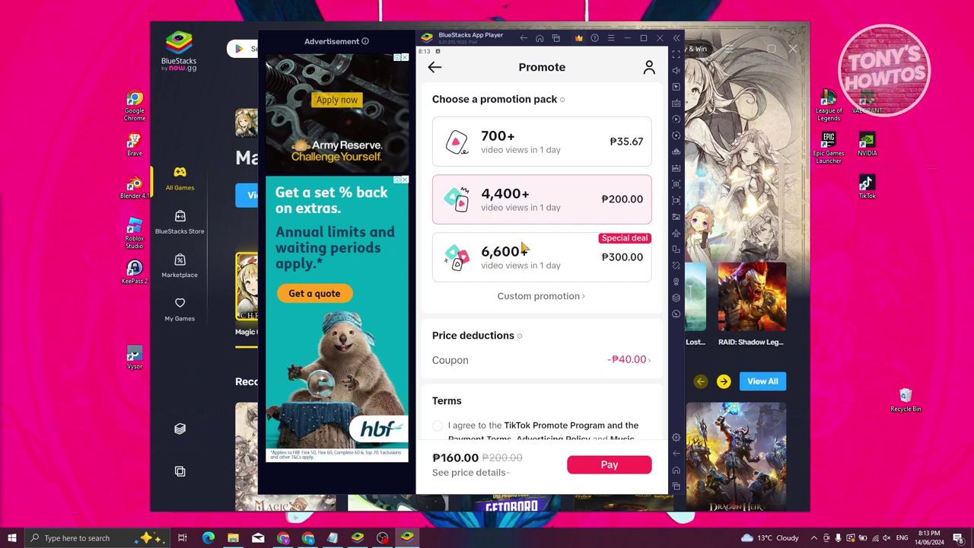
pyautogui.scroll(-1, 533, 248)
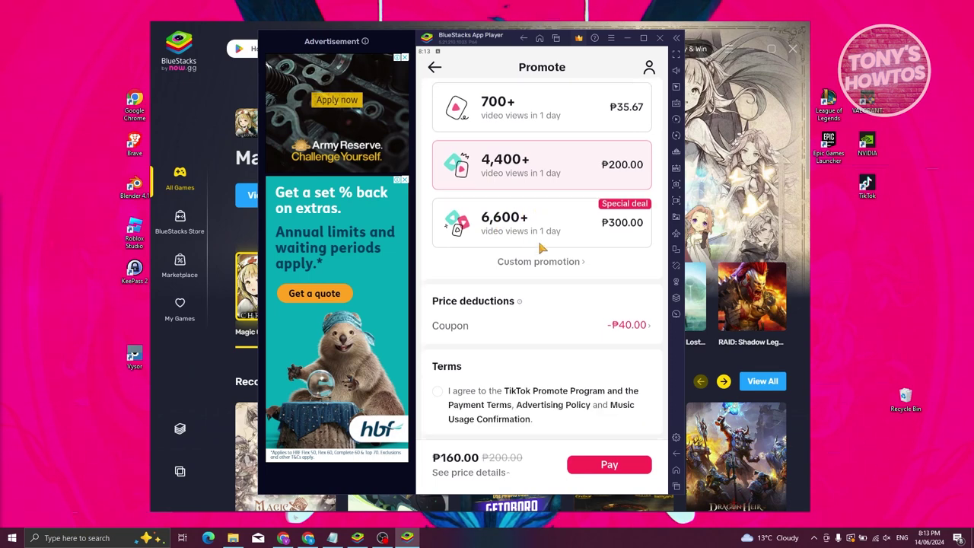
pyautogui.click(652, 327)
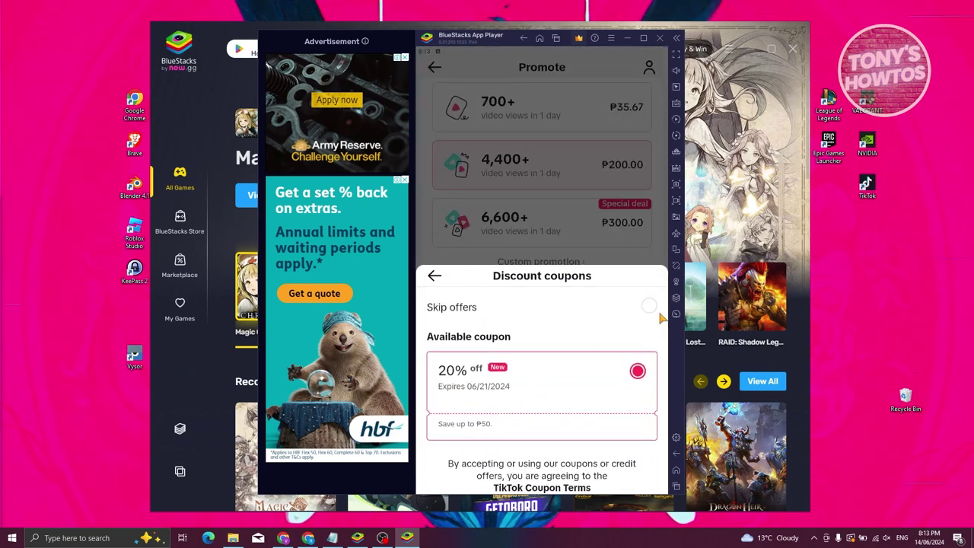
# Apply the 20% off coupon, cutting the ₱200 pack to a ₱160 total
pyautogui.click(605, 249)
pyautogui.scroll(5, 590, 304)
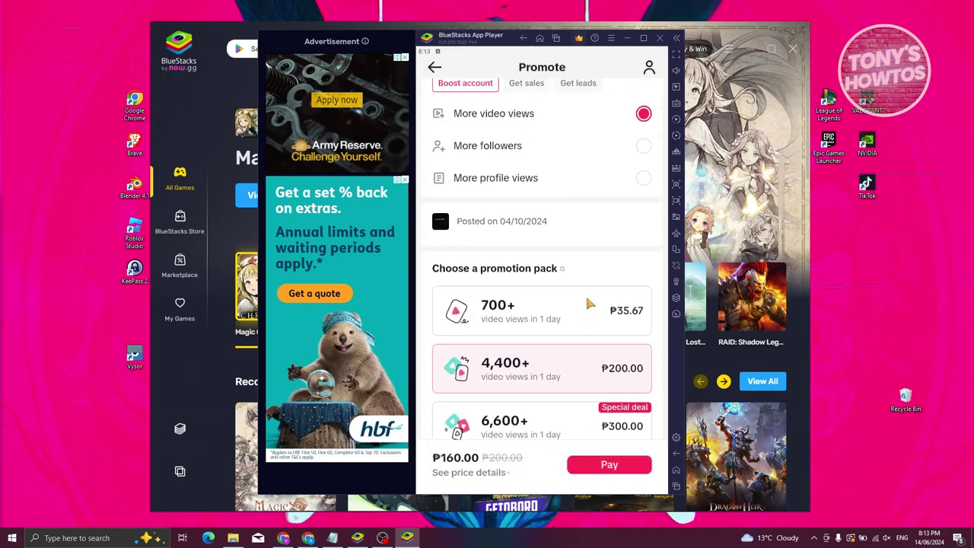
pyautogui.scroll(-5, 589, 251)
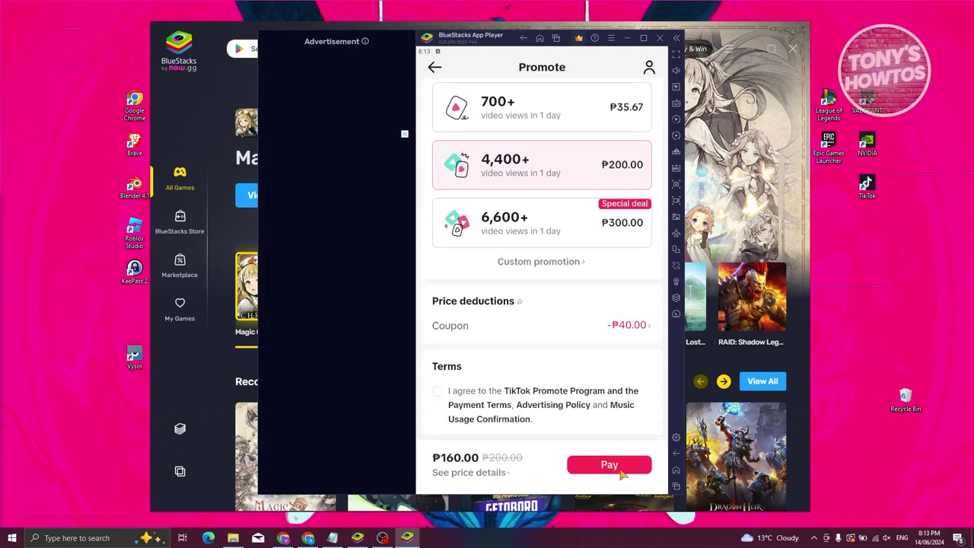